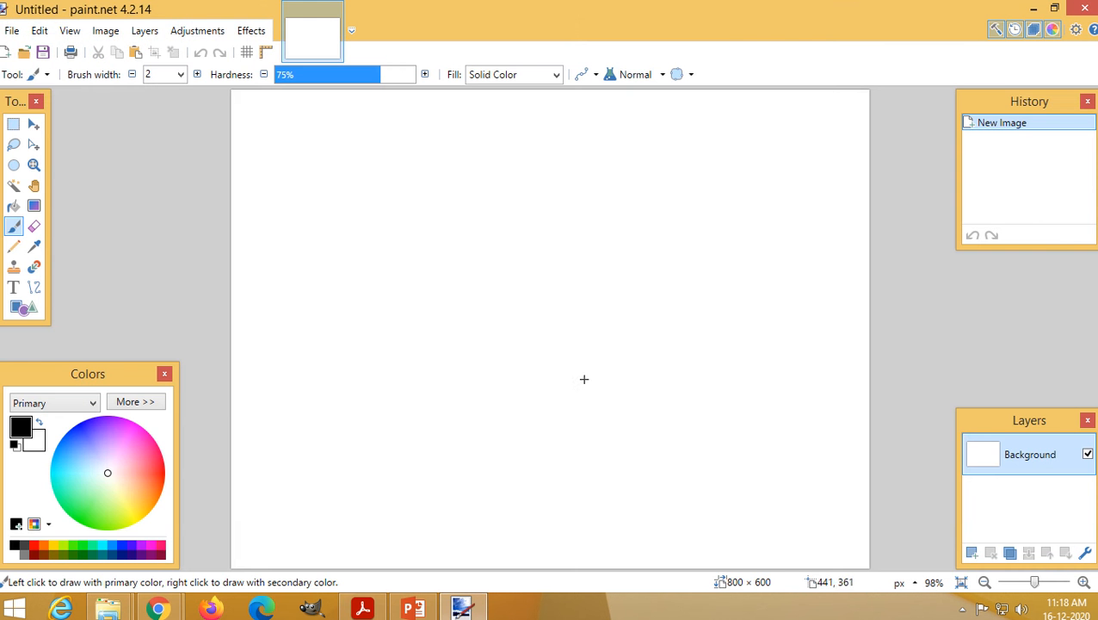
# Switch to the PowerPoint deck, present the slide with the labelled Paint.NET window as a slide show, and return to that slide.
pyautogui.click(416, 609)
pyautogui.click(140, 436)
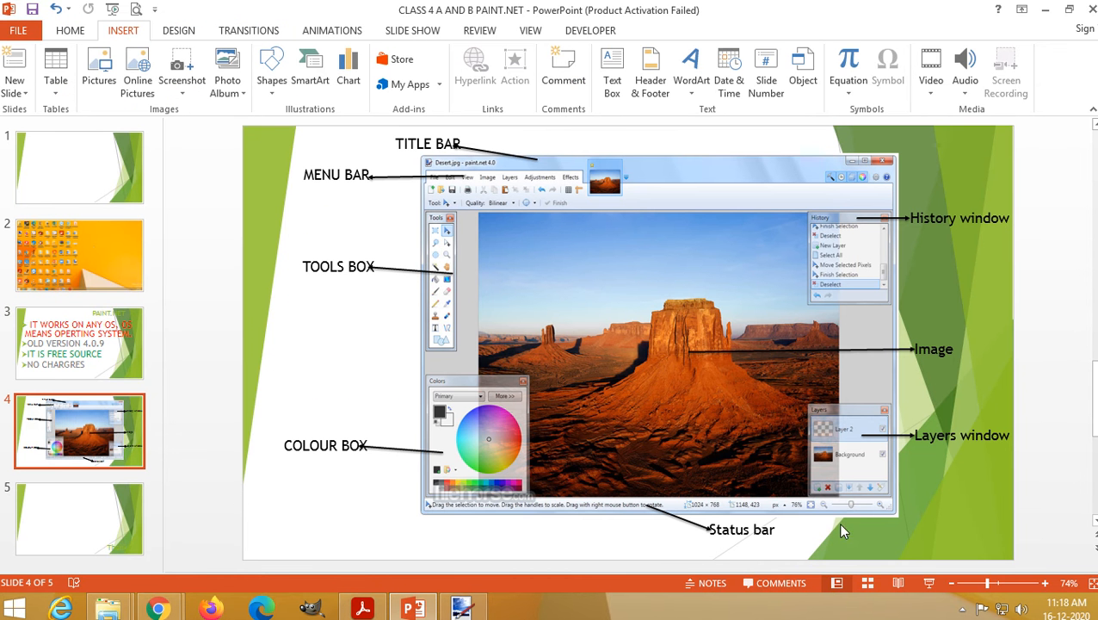
pyautogui.click(930, 585)
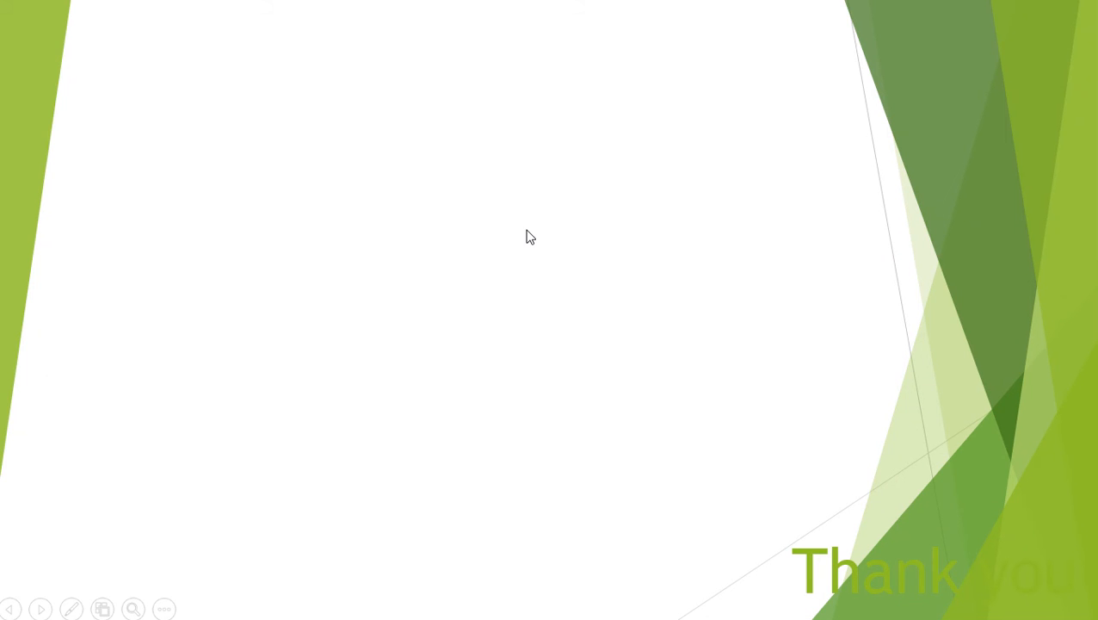
pyautogui.press('Escape')
pyautogui.click(83, 440)
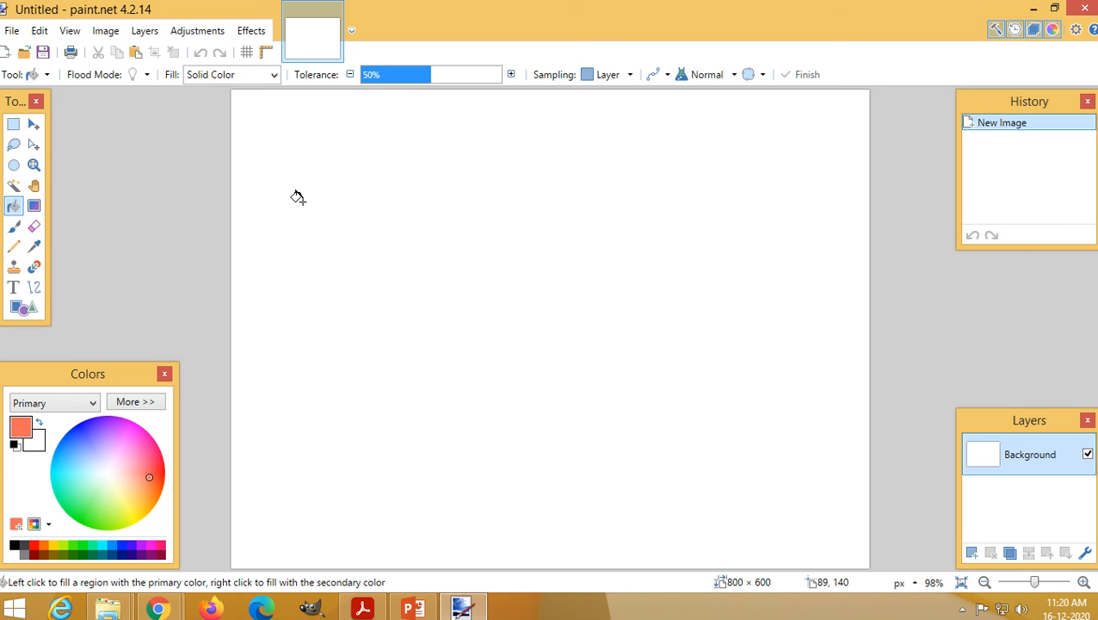
# In paint.net, fill the blank canvas with coral, and paint a thick yellow stroke across its middle at brush width 100.
pyautogui.click(610, 372)
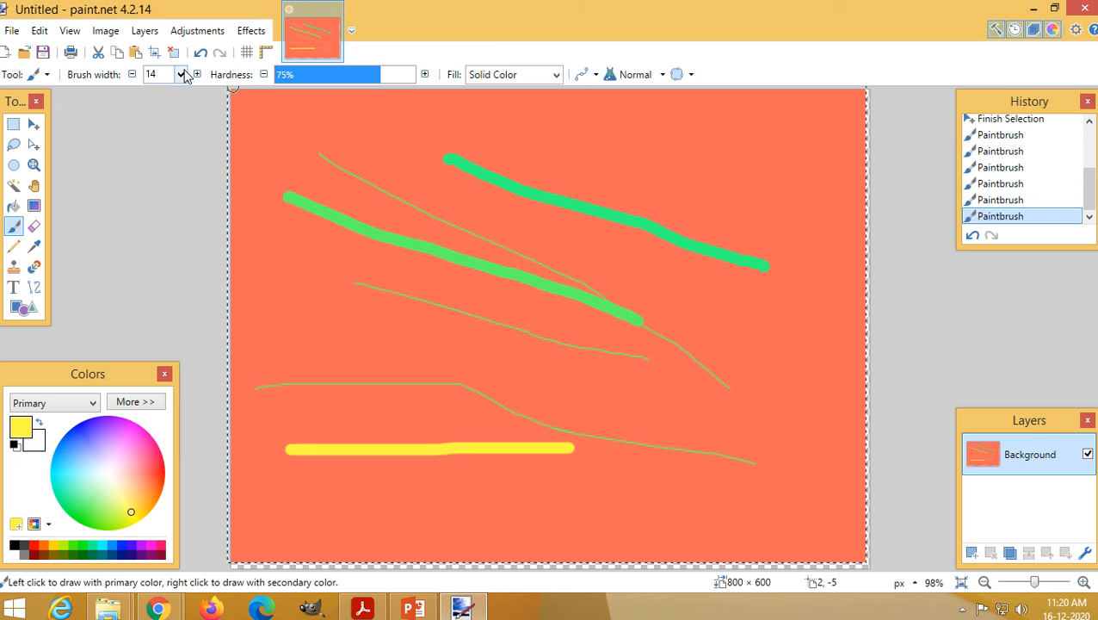
pyautogui.click(181, 74)
pyautogui.click(165, 308)
pyautogui.moveTo(301, 282); pyautogui.dragTo(691, 358)
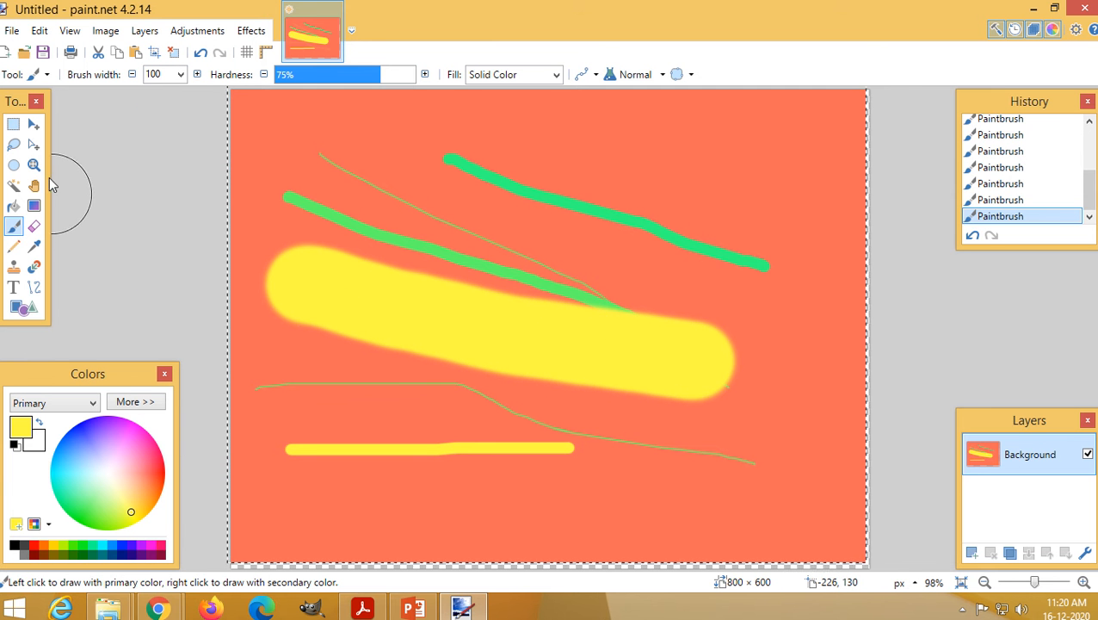
# Erase a broad diagonal area through the middle of the coral painting with the Eraser, and set the primary colour to near-white.
pyautogui.click(34, 226)
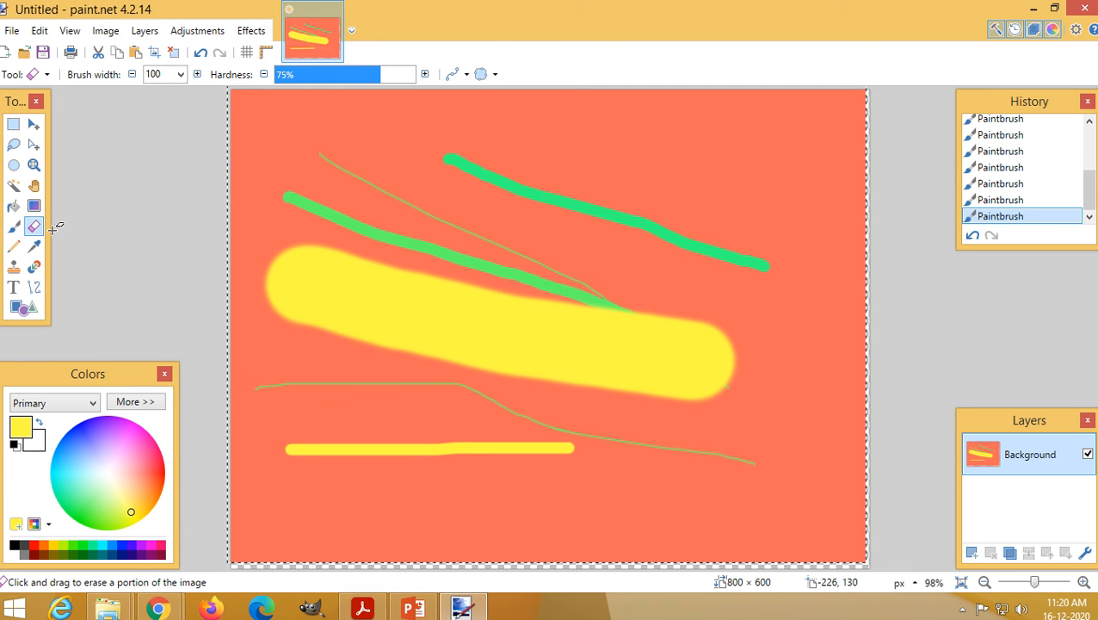
pyautogui.click(110, 475)
pyautogui.moveTo(444, 204); pyautogui.dragTo(533, 437)
# Create a new blank image of 183 × 79 pixels at 96 pixels/inch.
pyautogui.click(12, 32)
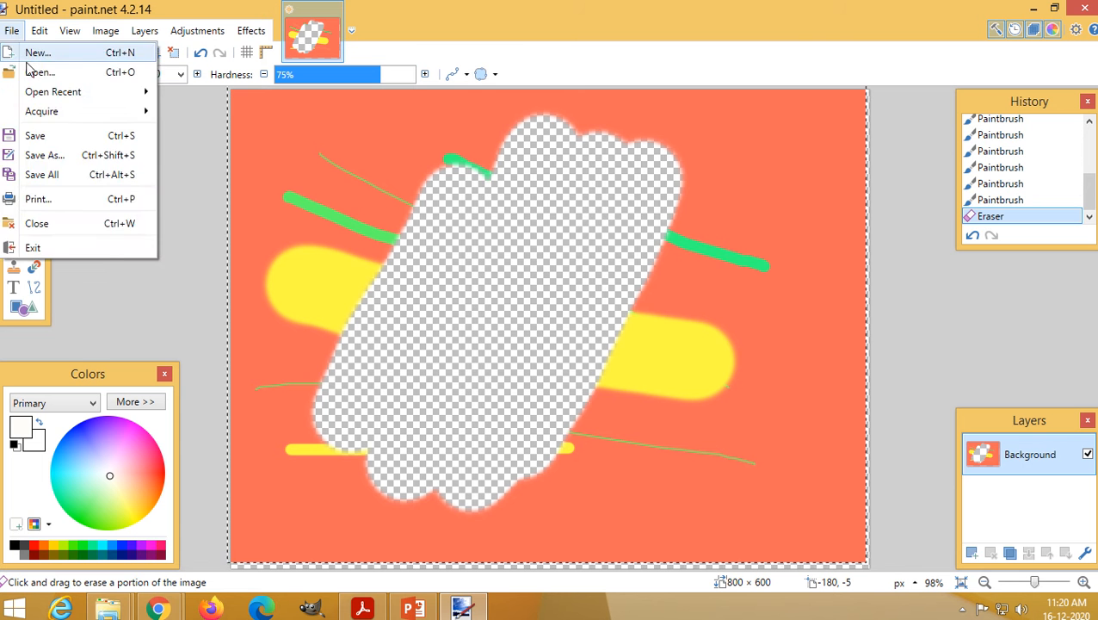
pyautogui.click(73, 53)
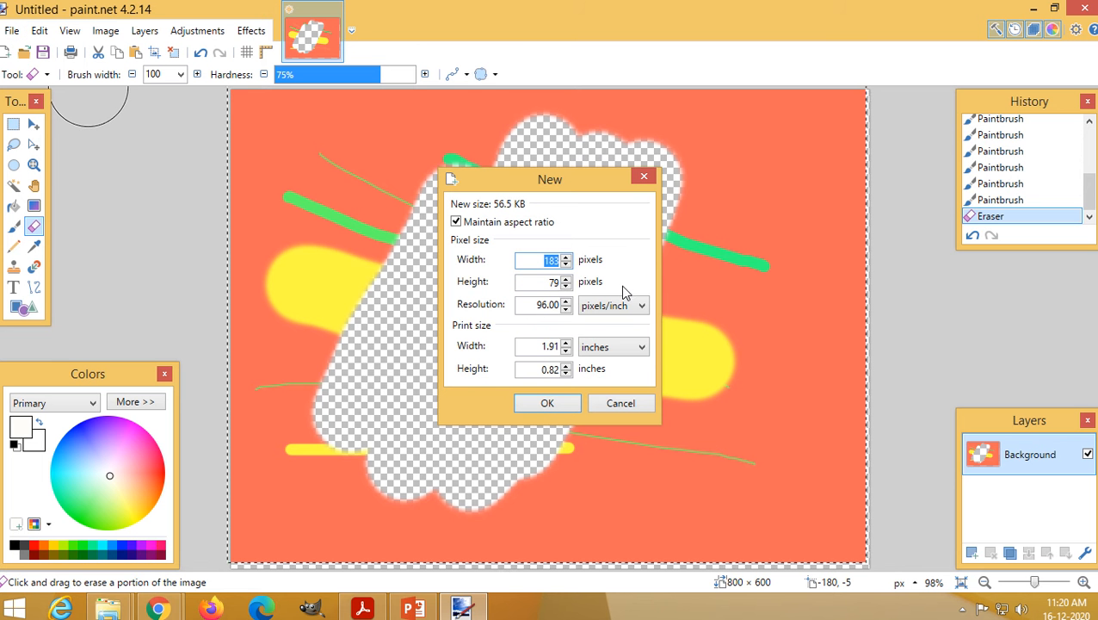
pyautogui.click(547, 404)
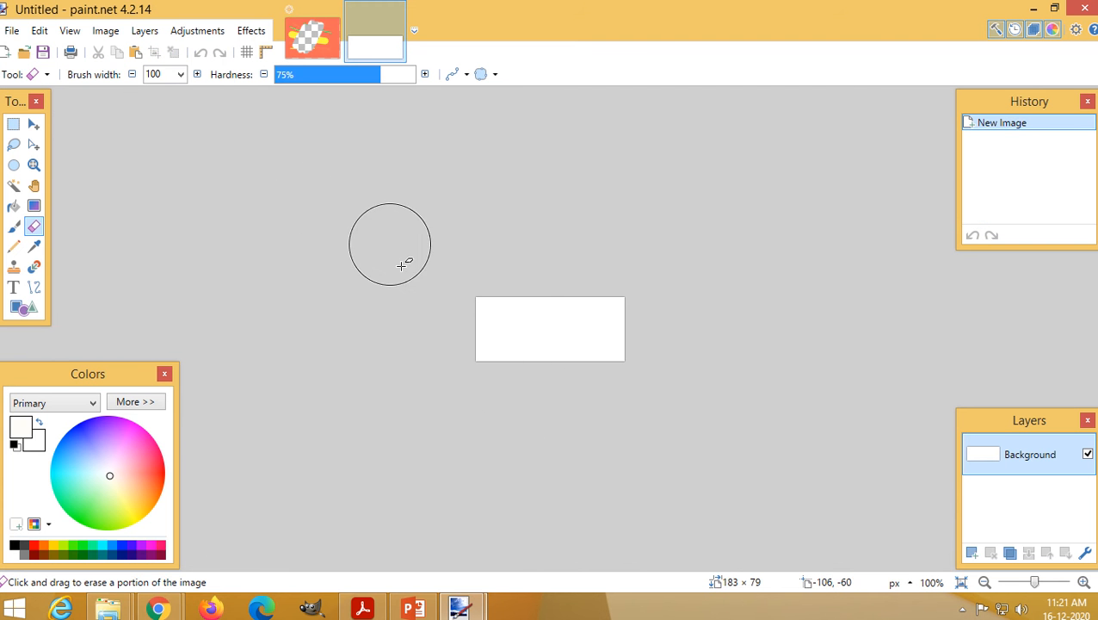
# Create a second blank image of 183 × 79 pixels with Maintain aspect ratio switched off.
pyautogui.click(10, 32)
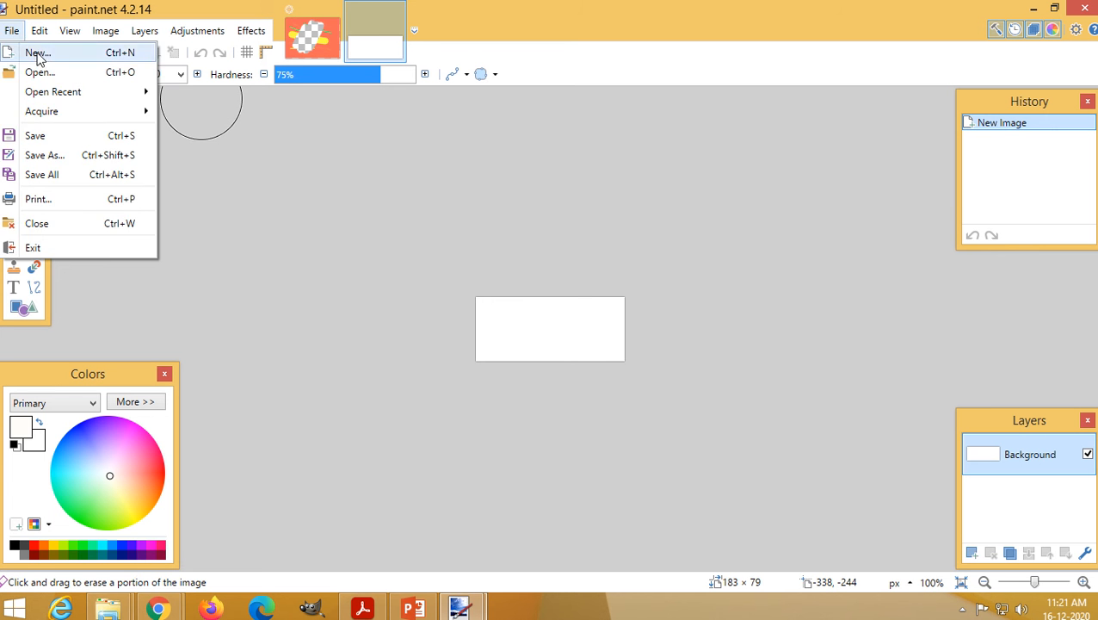
pyautogui.click(38, 53)
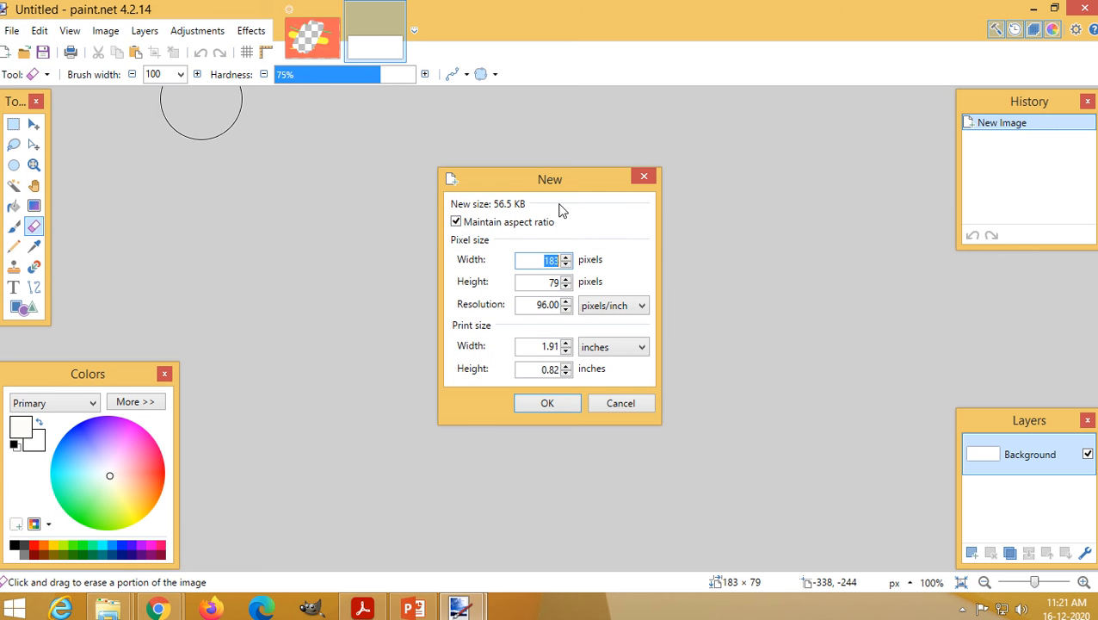
pyautogui.click(461, 223)
pyautogui.click(552, 401)
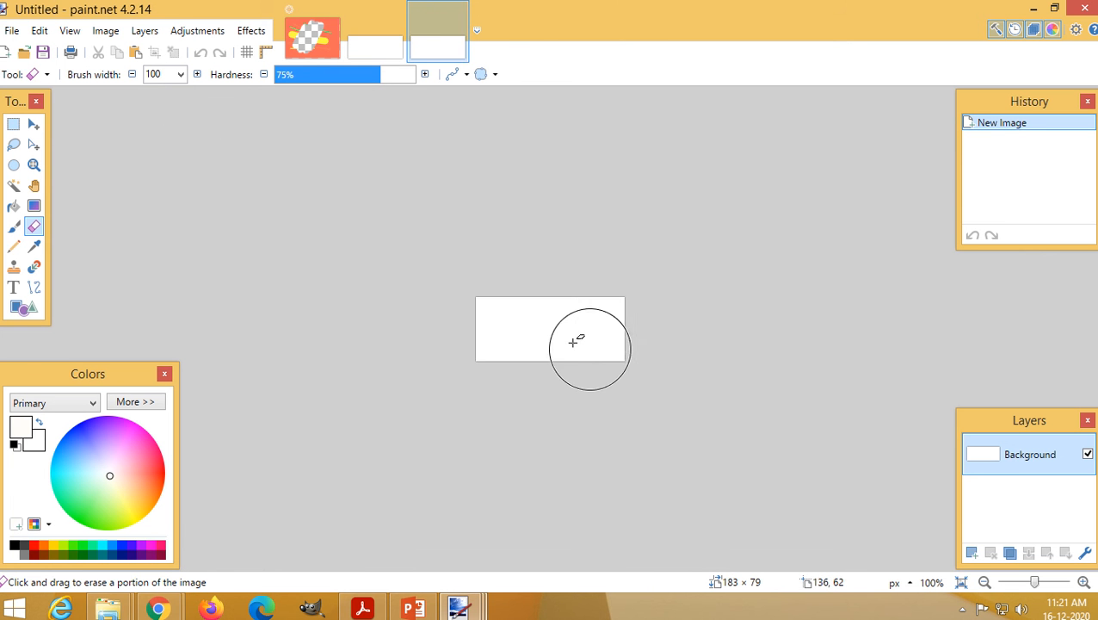
# Erase most of the small white canvas to transparency, leaving only a strip at its left edge.
pyautogui.moveTo(568, 335); pyautogui.dragTo(590, 351)
pyautogui.click(616, 335)
pyautogui.click(609, 325)
pyautogui.click(531, 329)
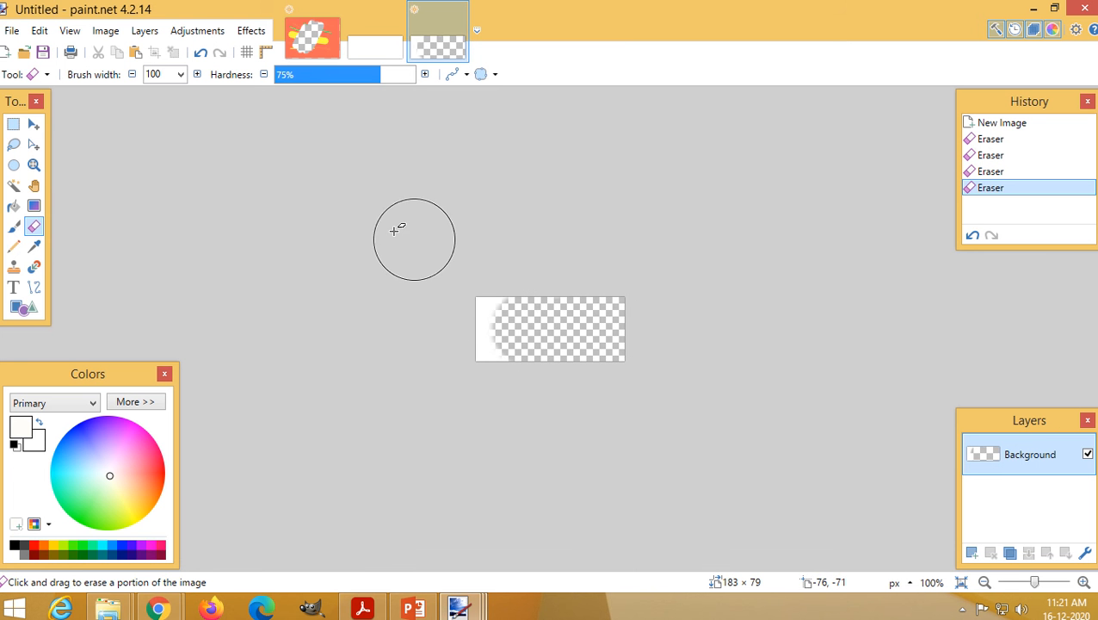
# Open the image Layer Maks from the Gimp_Res_S11 folder.
pyautogui.click(12, 31)
pyautogui.click(94, 76)
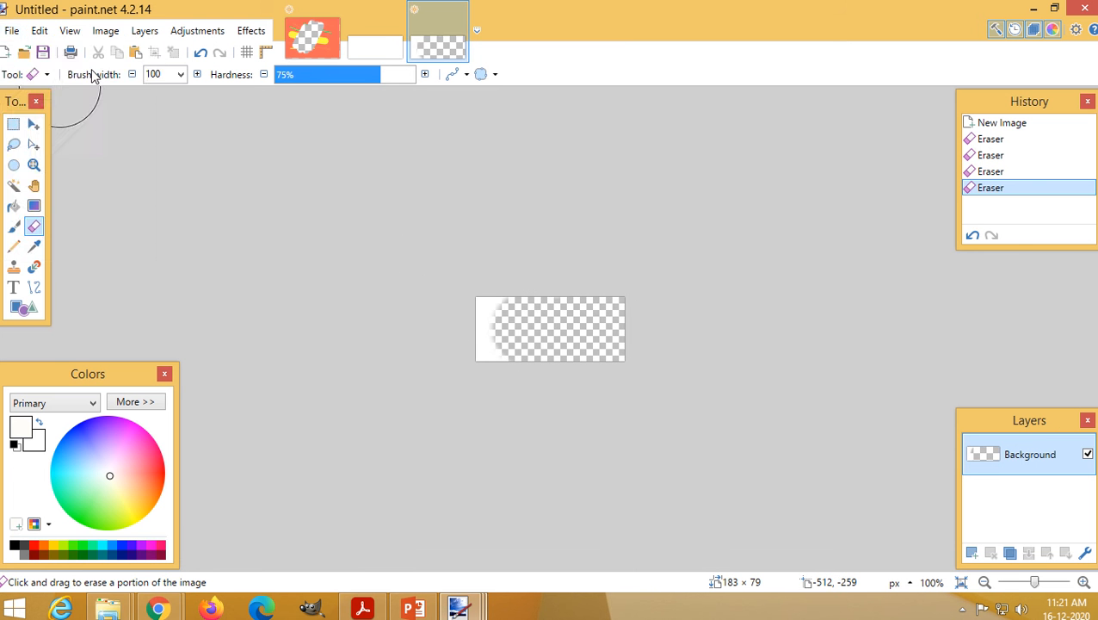
pyautogui.click(366, 168)
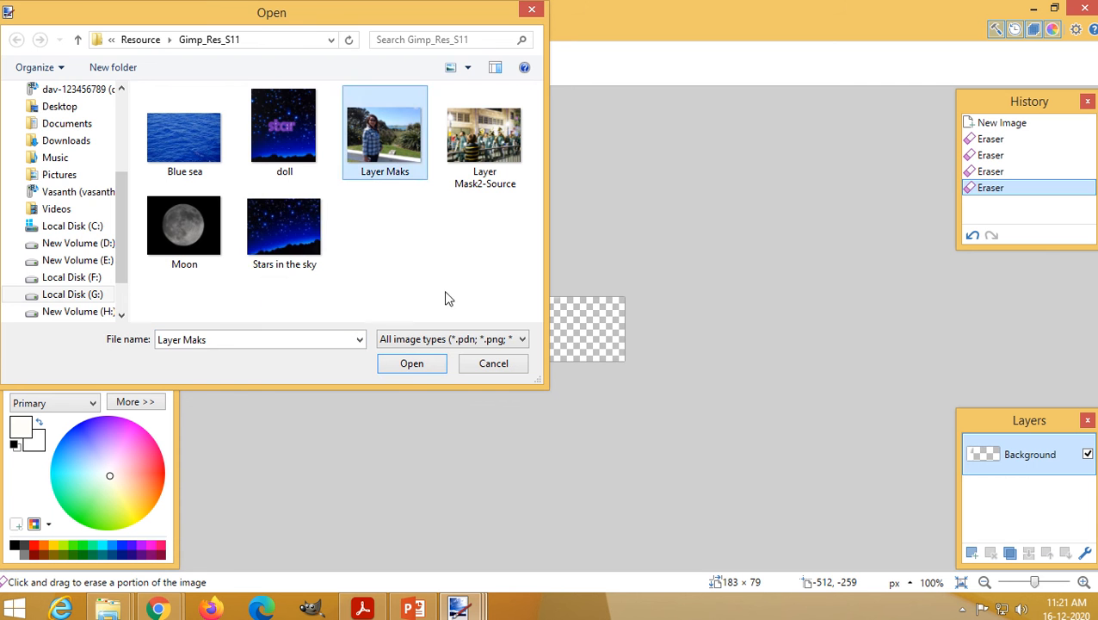
pyautogui.click(412, 363)
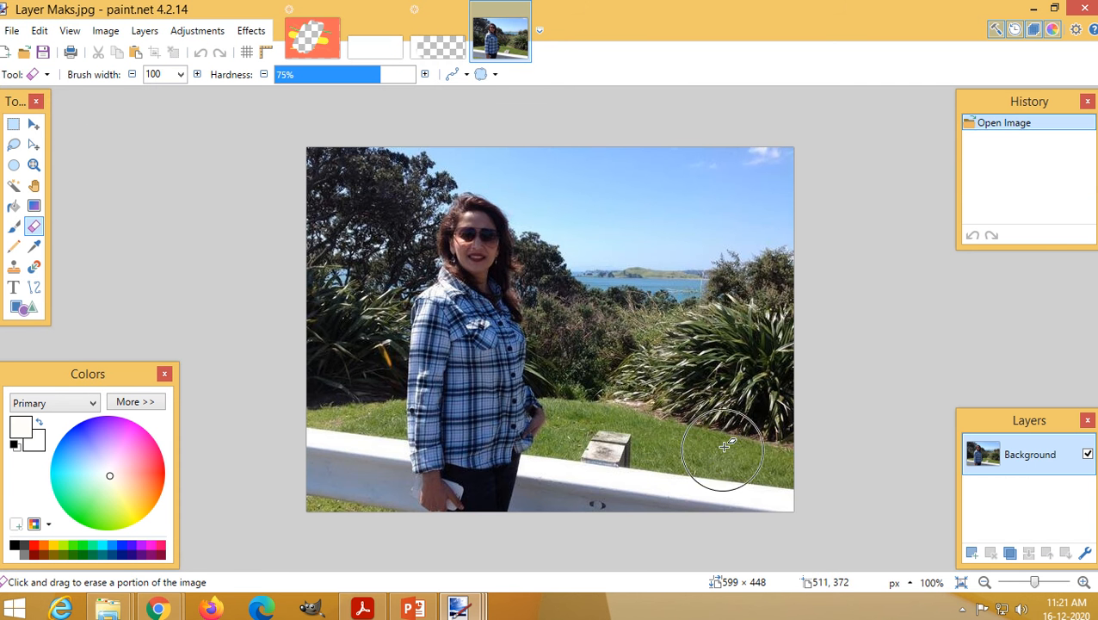
# Enlarge the photo's canvas size to 120 percent with the image anchored in the middle.
pyautogui.click(106, 31)
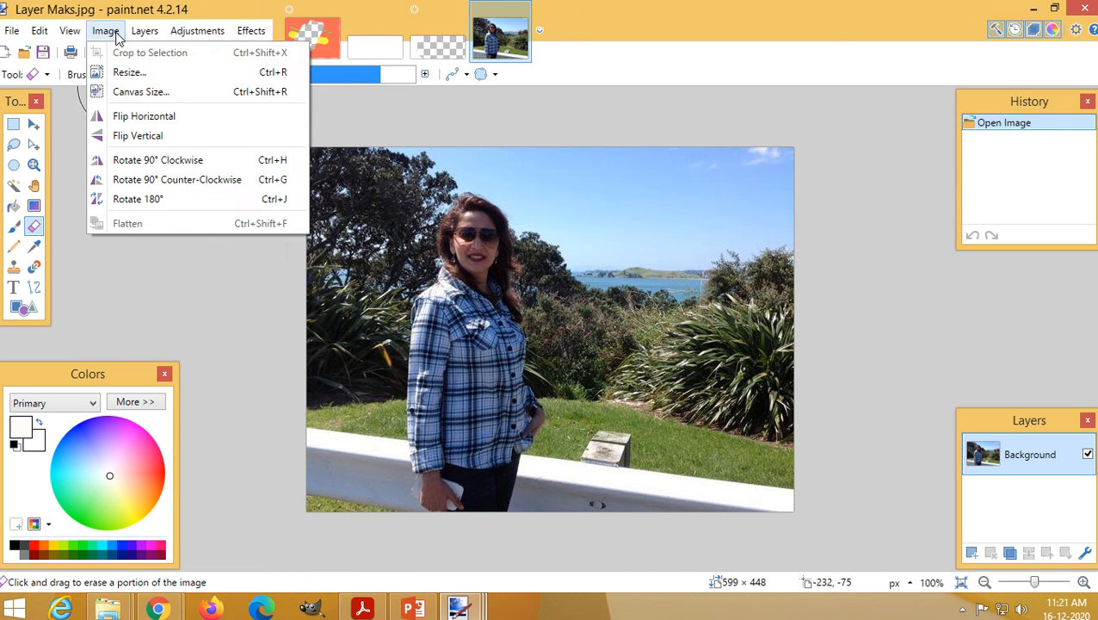
pyautogui.click(177, 92)
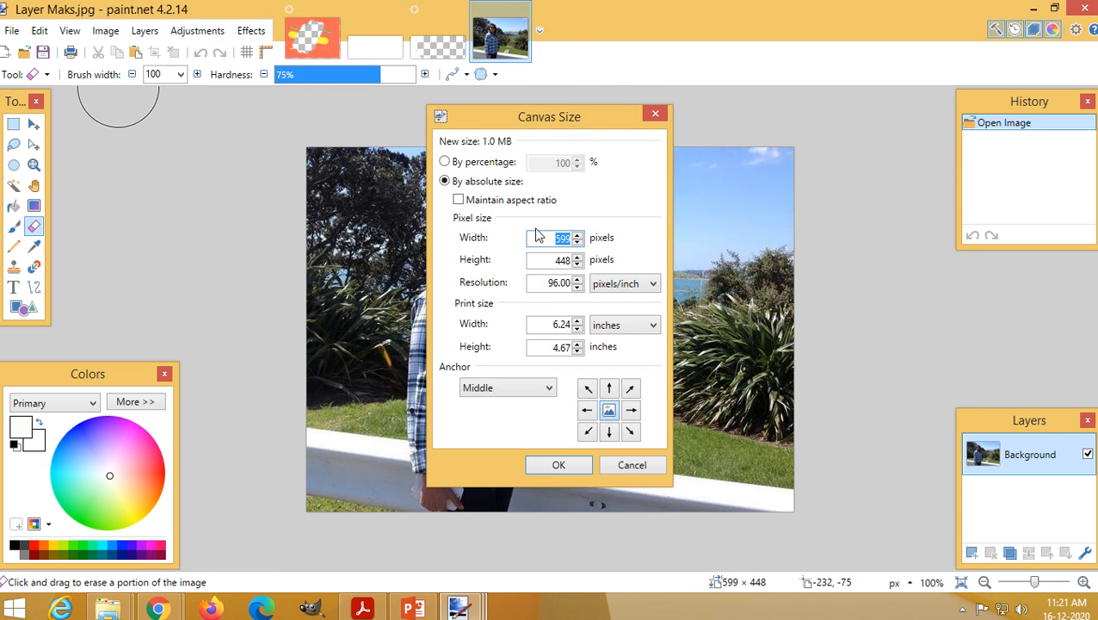
pyautogui.click(447, 163)
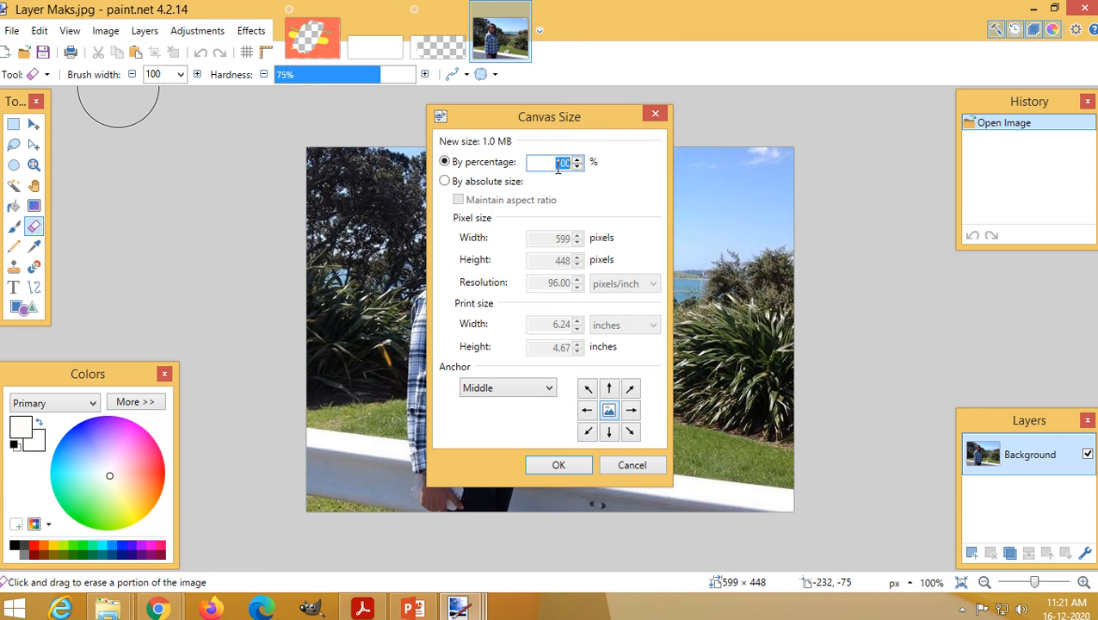
pyautogui.doubleClick(562, 164)
pyautogui.write('120')
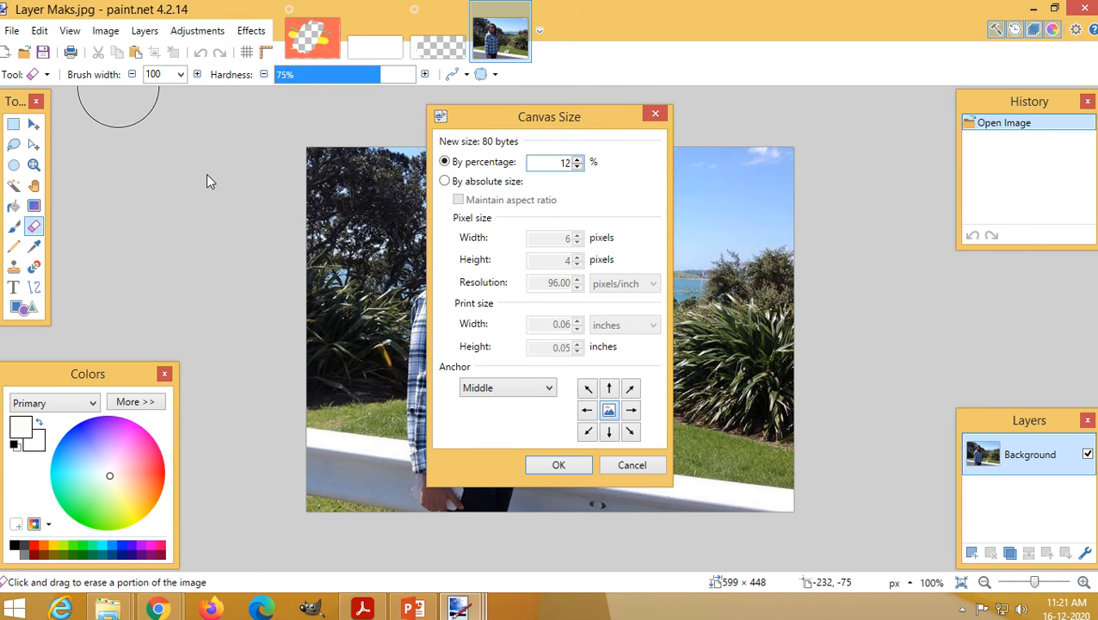
pyautogui.click(560, 465)
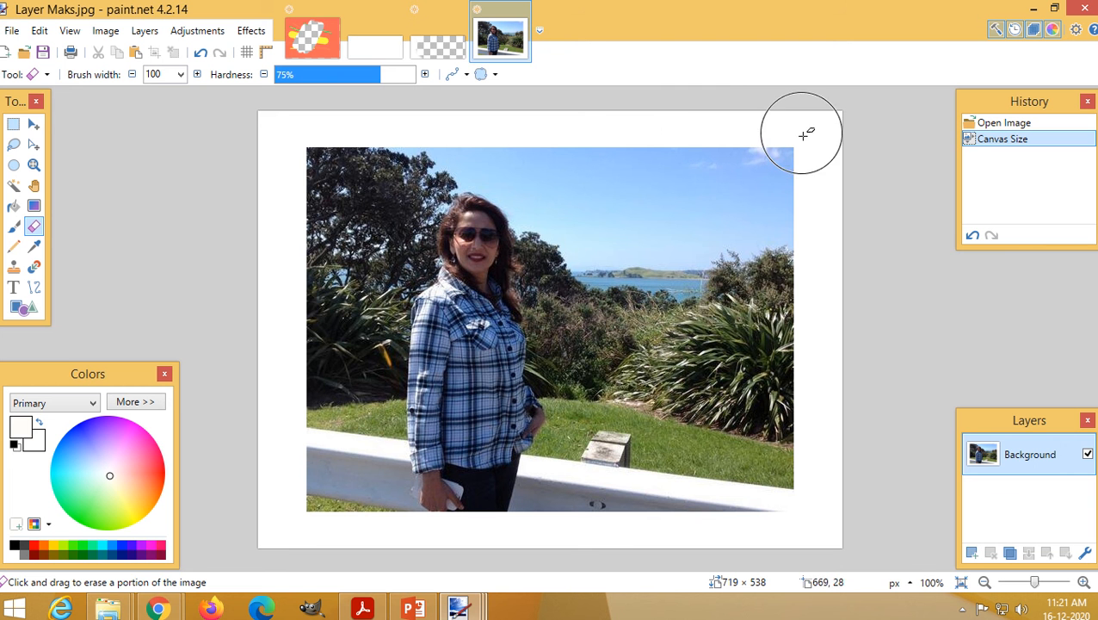
# Set the primary colour to lime green, try a Paint Bucket fill on the white border around the photo, and undo it.
pyautogui.click(118, 522)
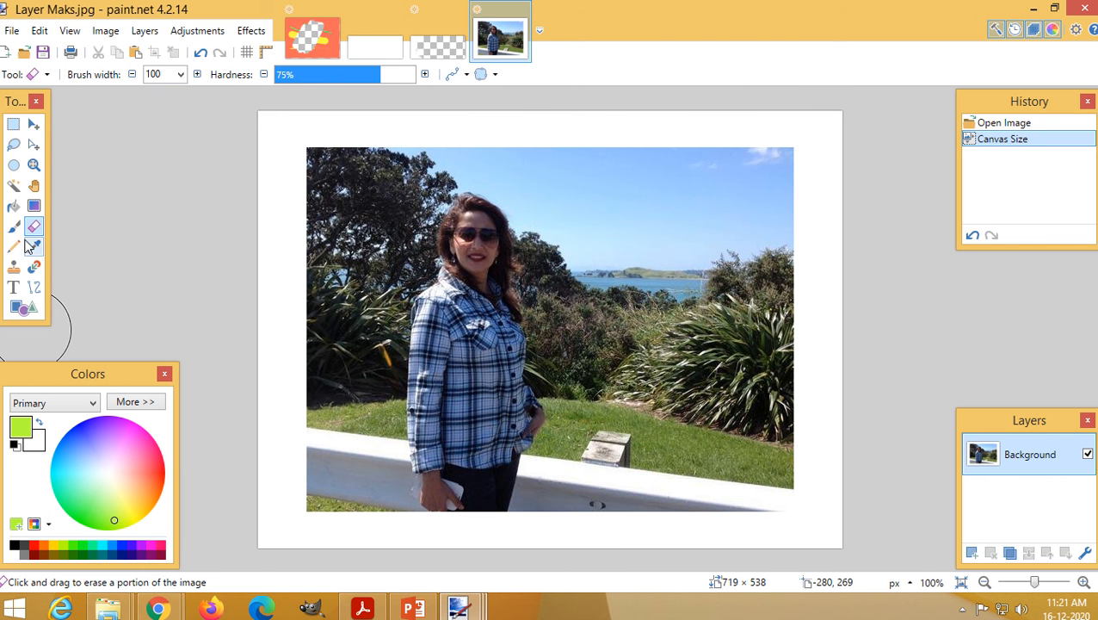
pyautogui.click(16, 207)
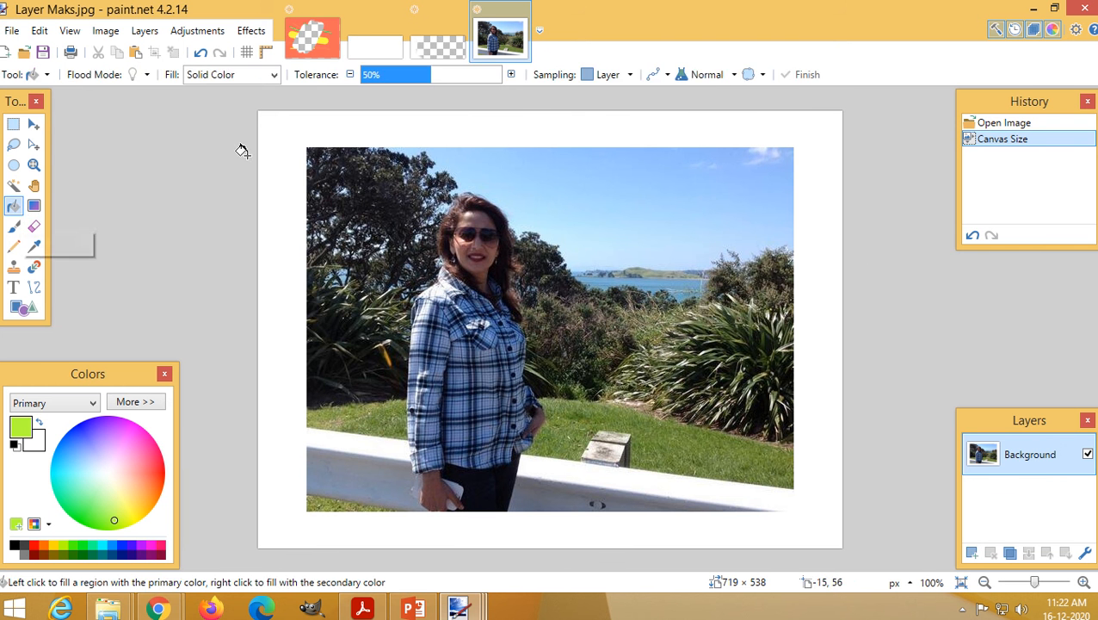
pyautogui.click(304, 138)
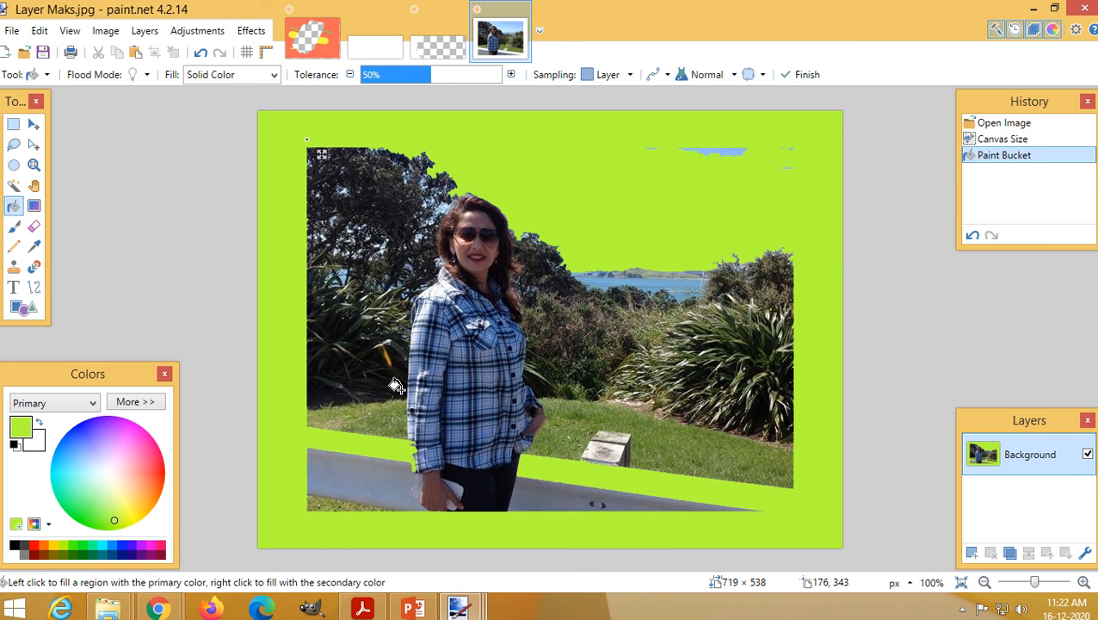
pyautogui.hotkey('ctrl', 'z')
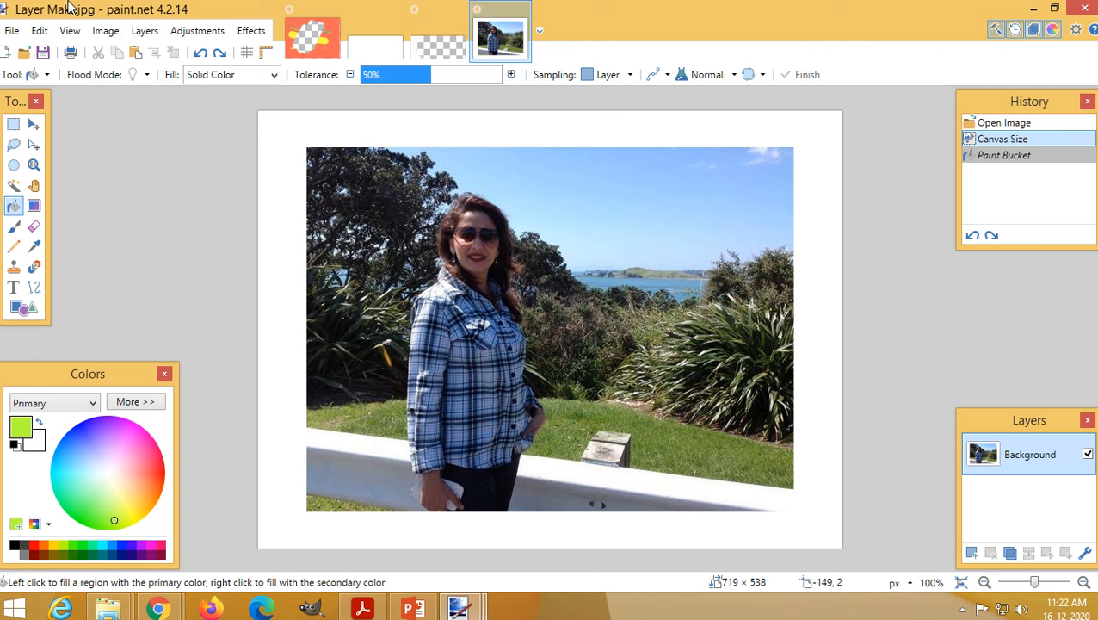
# Fill a small spot in the dark trees beside the woman's head with lime green and finish the fill.
pyautogui.click(417, 238)
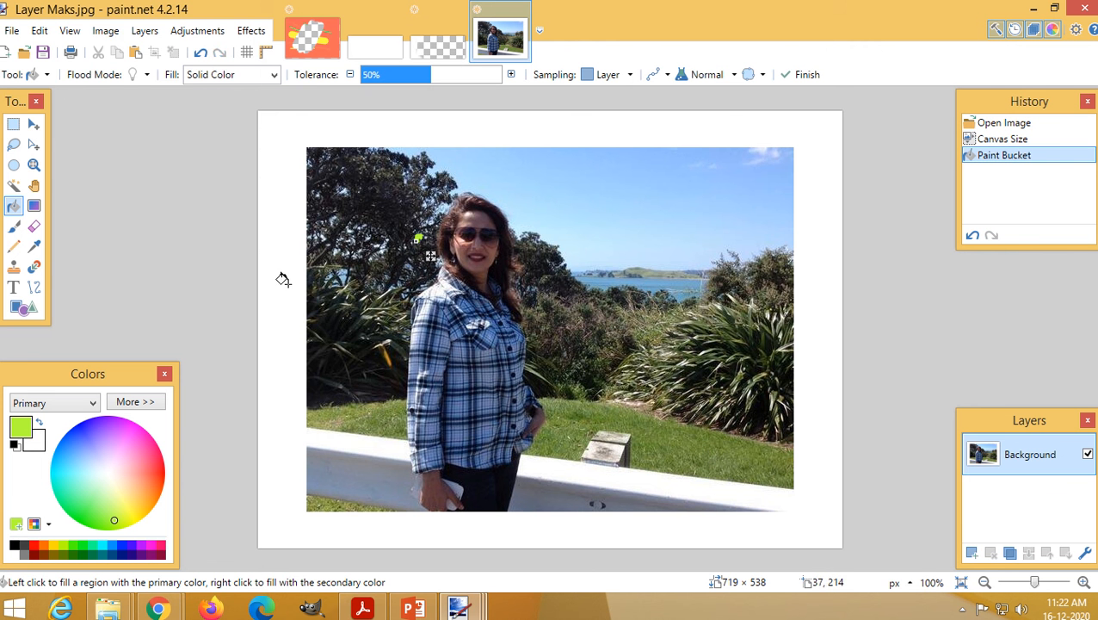
pyautogui.click(110, 33)
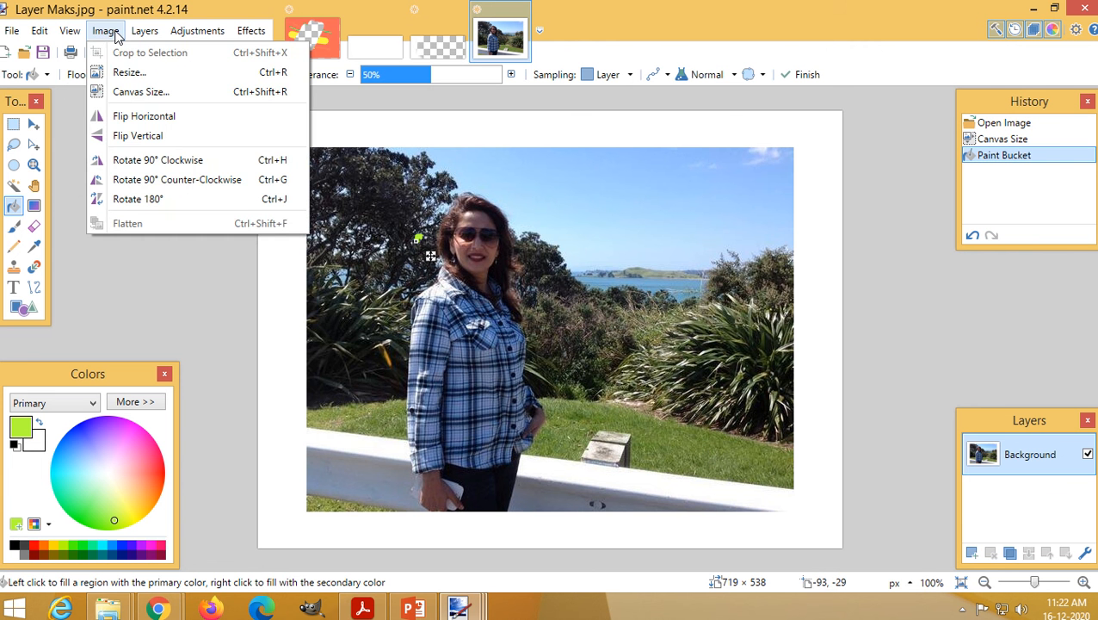
pyautogui.click(34, 126)
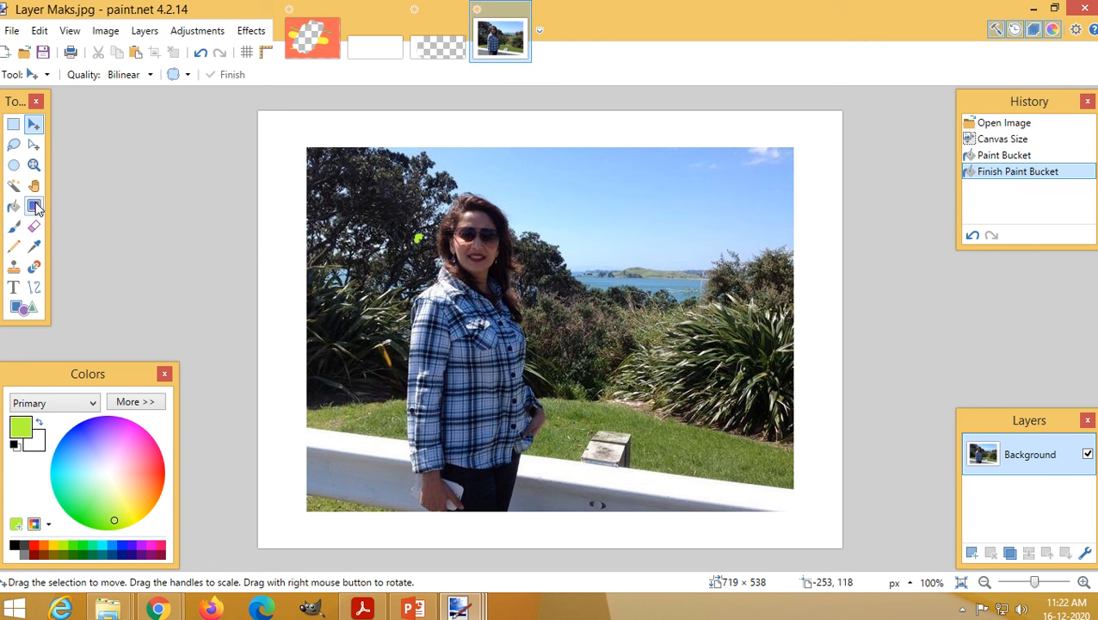
# Switch to the Paintbrush and set its brush width to 125.
pyautogui.click(13, 225)
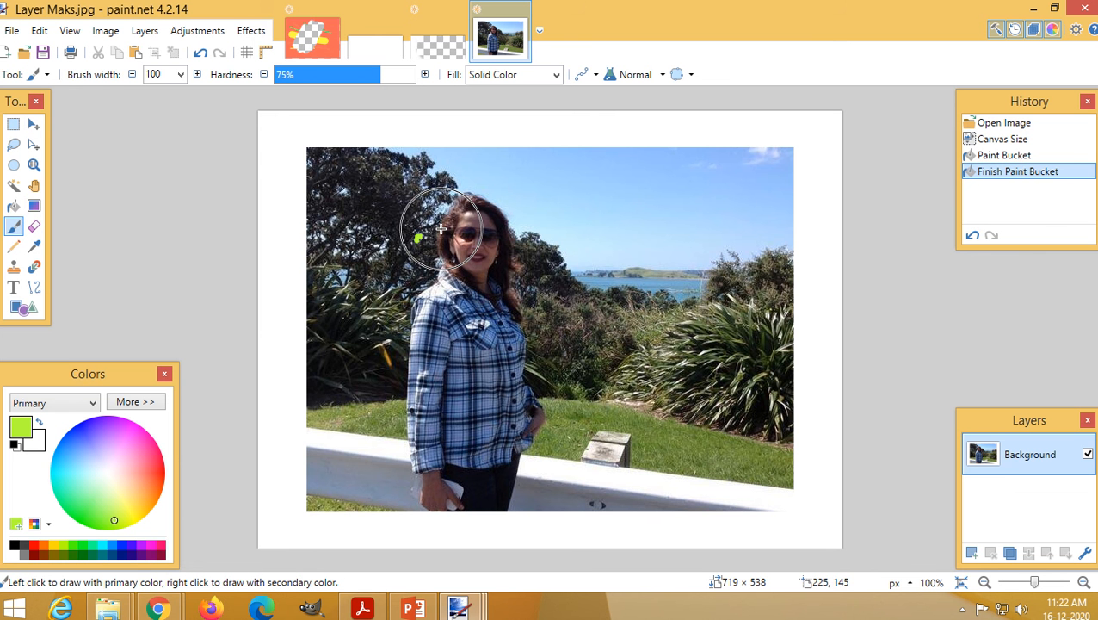
pyautogui.click(180, 74)
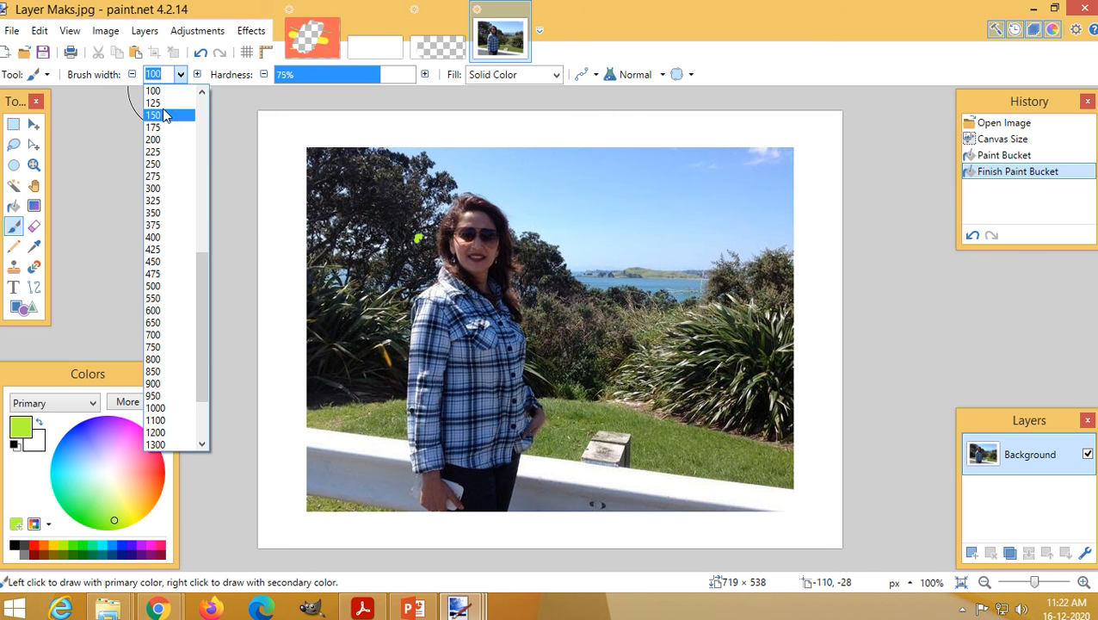
pyautogui.click(163, 102)
# Resize the whole image to 80 percent with Best Quality resampling.
pyautogui.click(105, 30)
pyautogui.click(135, 73)
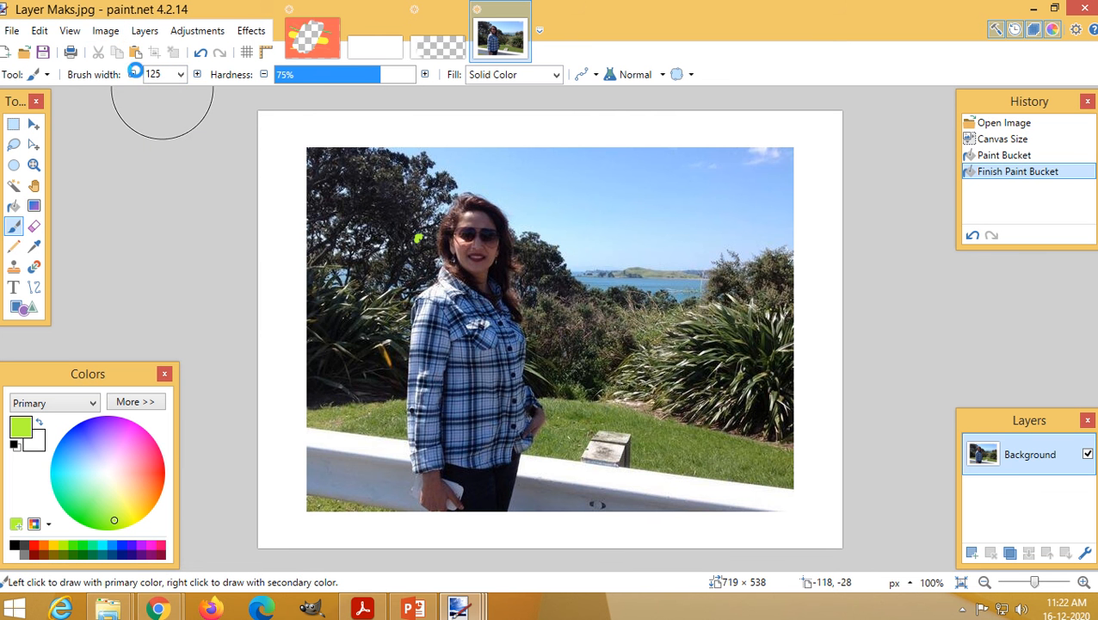
pyautogui.click(469, 211)
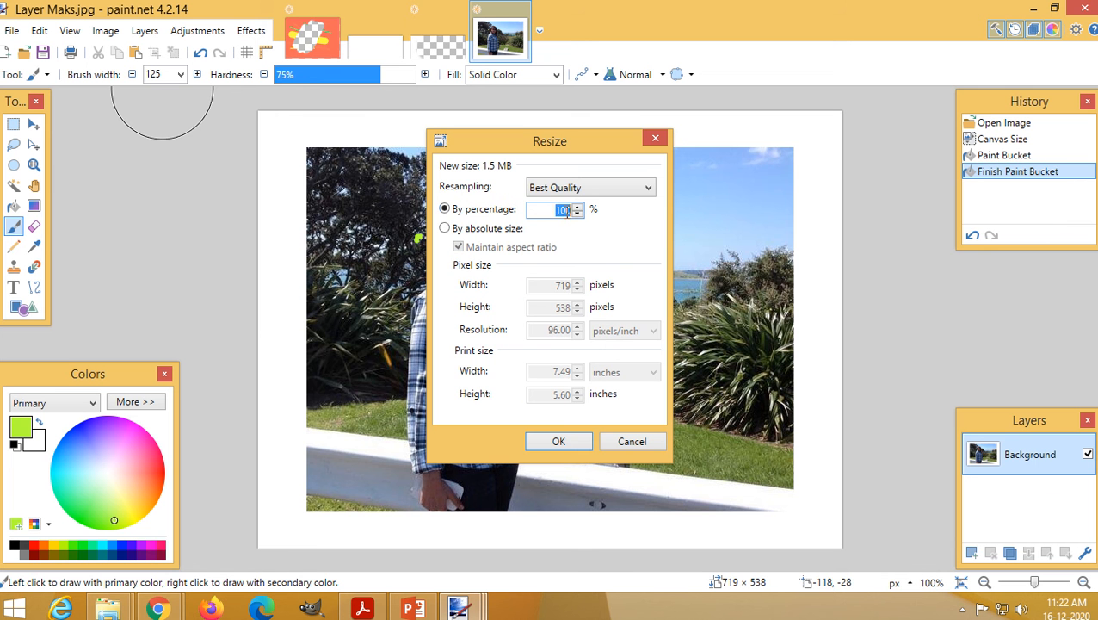
pyautogui.write('80')
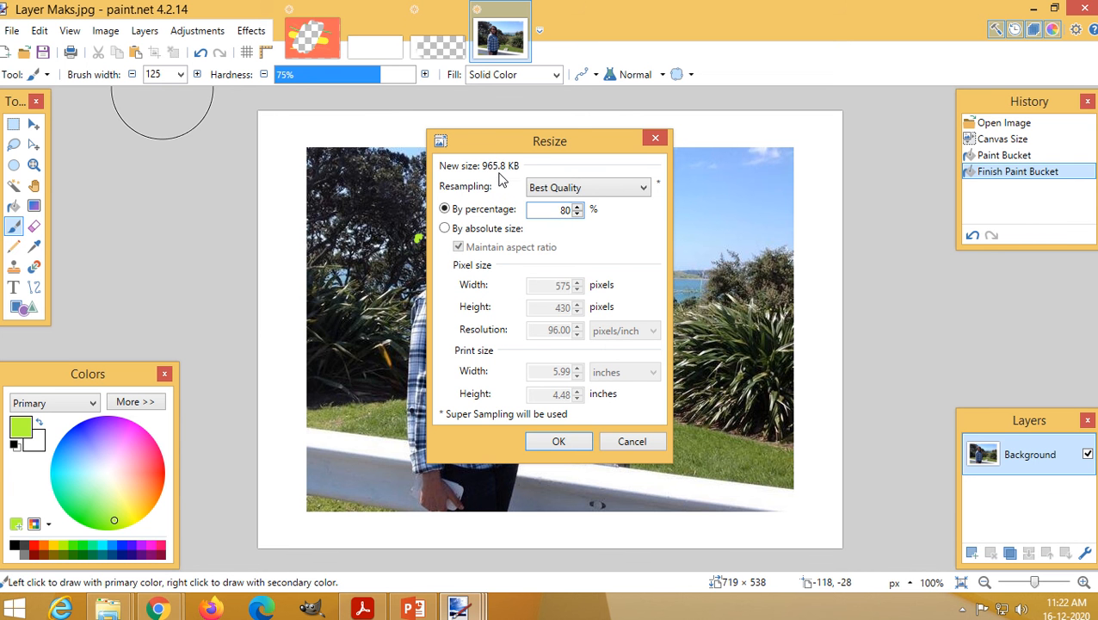
pyautogui.click(558, 441)
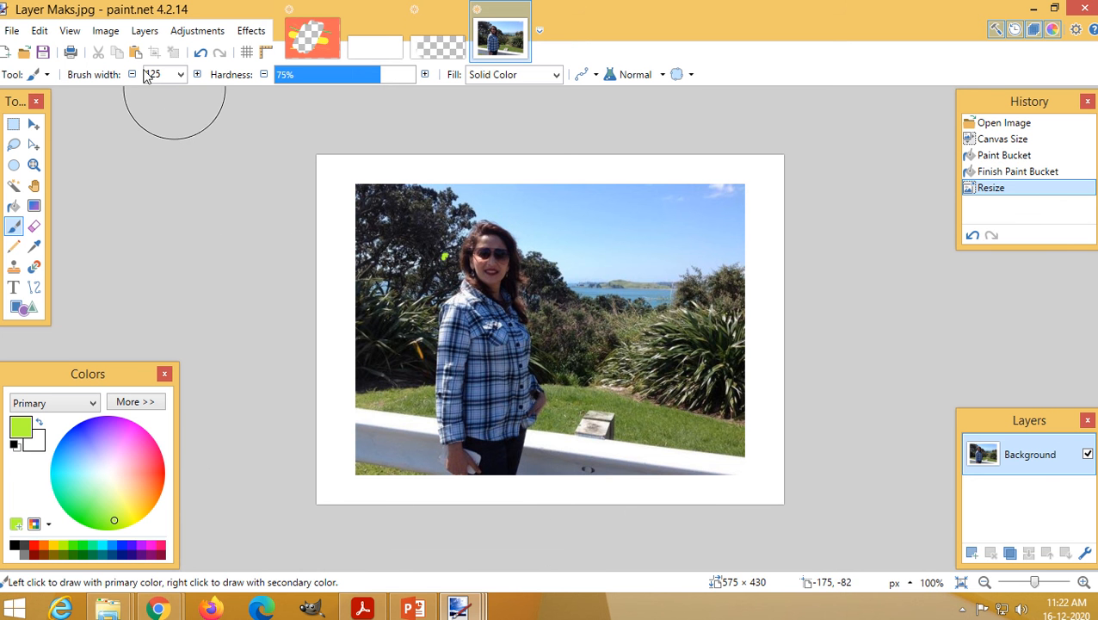
# Begin a lime green text caption reading "Dav p" in Calibri 12 on the white border below the photo.
pyautogui.click(13, 287)
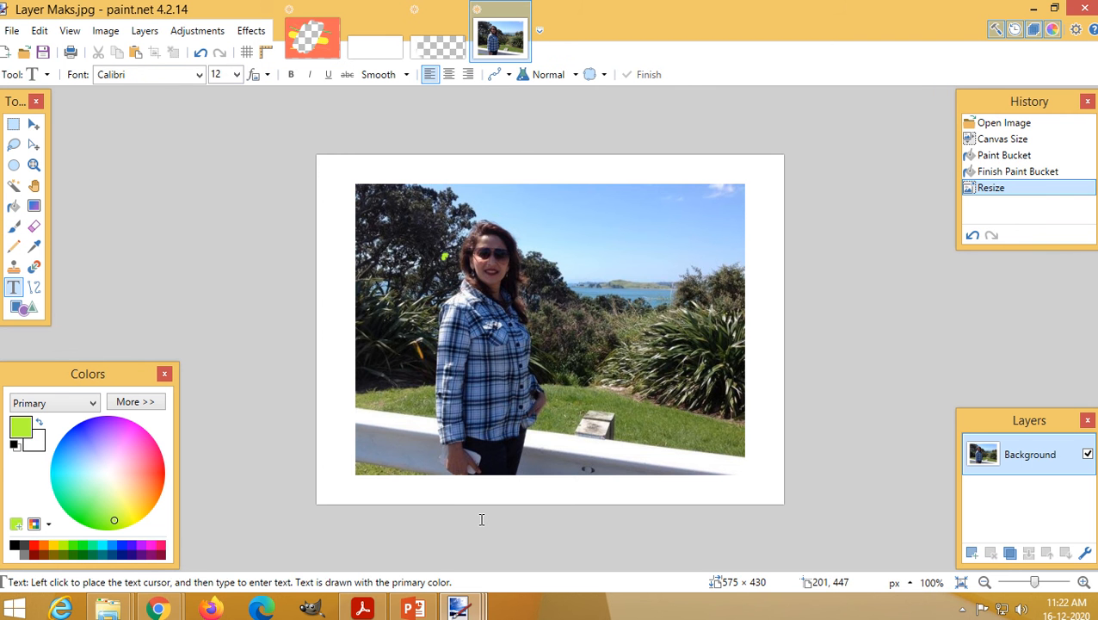
pyautogui.click(471, 495)
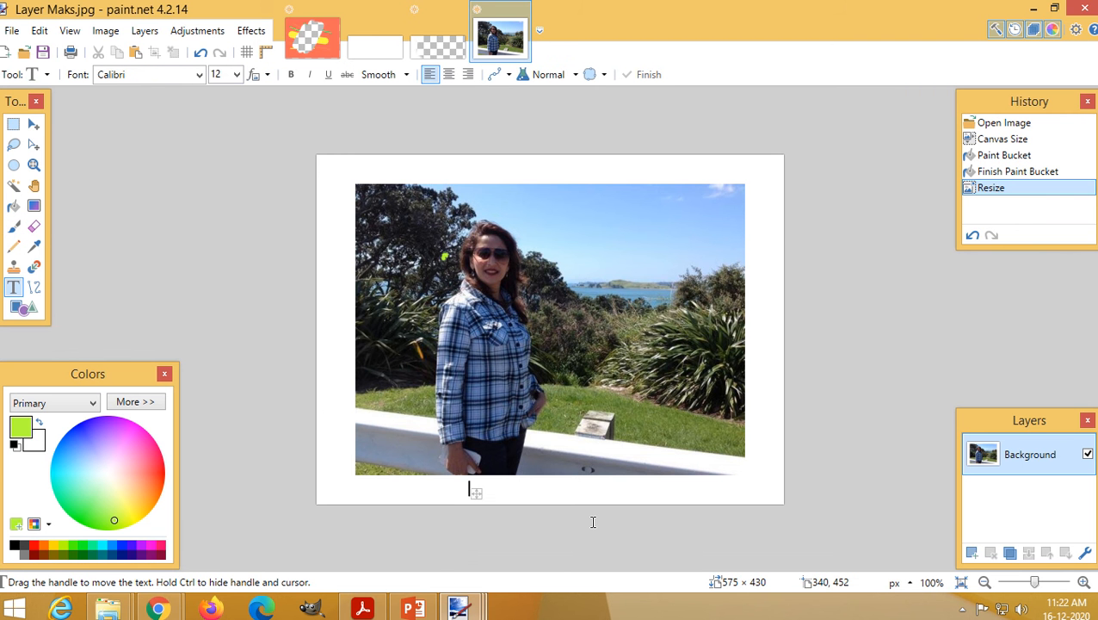
pyautogui.write('Dav p')
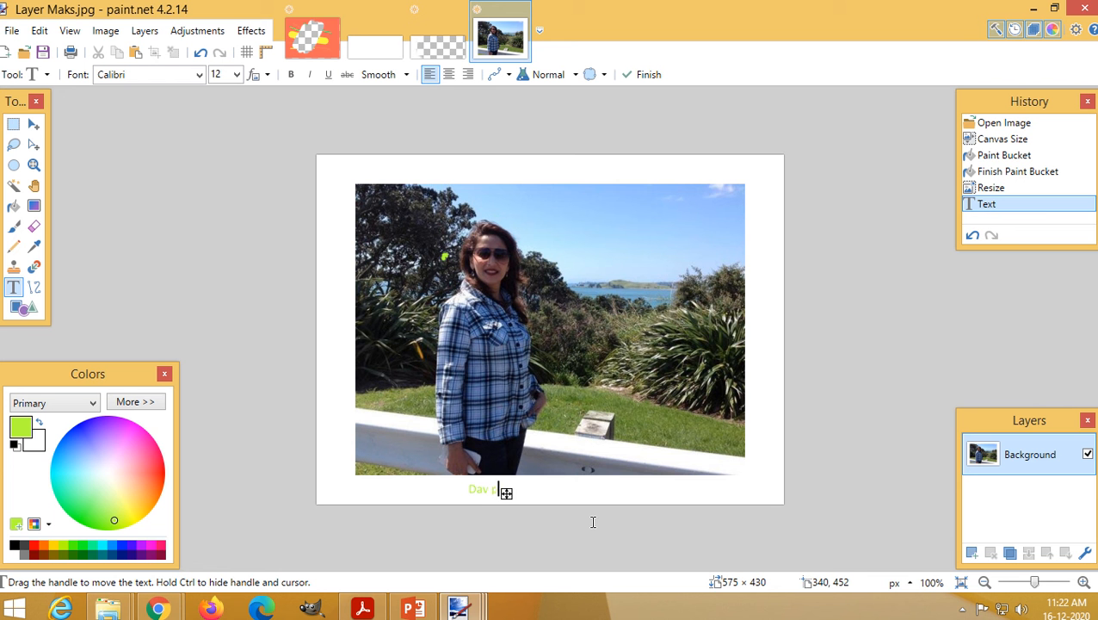